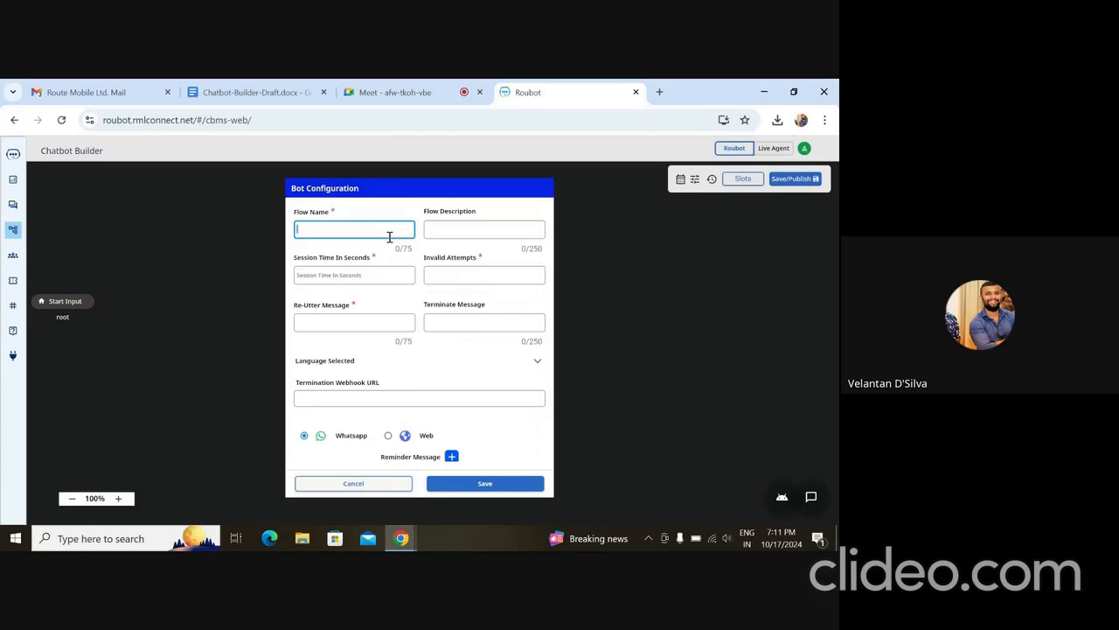
# - Name the flow "Customer Support" and enter the description "This flow is for customer support"
pyautogui.write('Customer Support')
pyautogui.press('Tab')
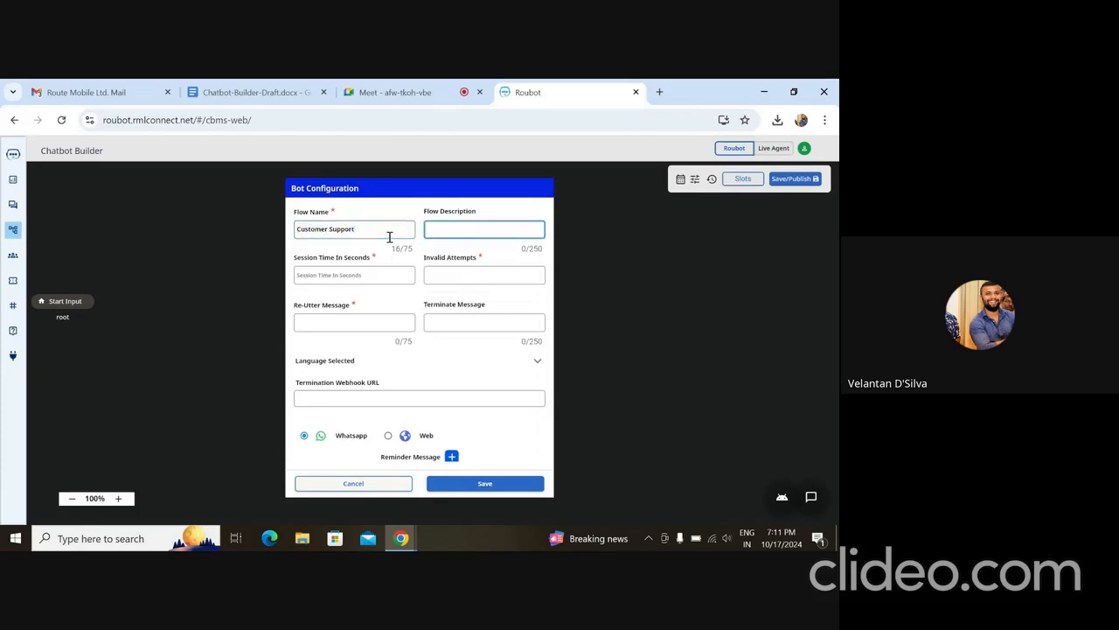
pyautogui.write('thi')
pyautogui.press('BackSpace')
pyautogui.press('BackSpace')
pyautogui.write('This flow is for customer support')
# - Set the bot's session time to 300 seconds and its invalid attempts to 2
pyautogui.click(357, 276)
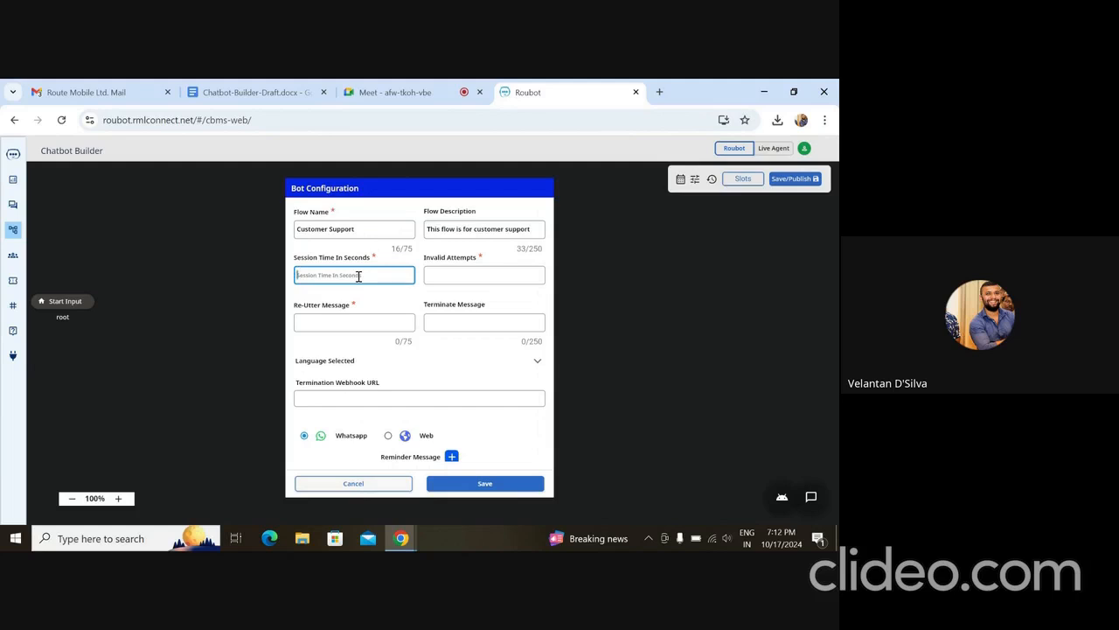
pyautogui.write('300')
pyautogui.click(468, 275)
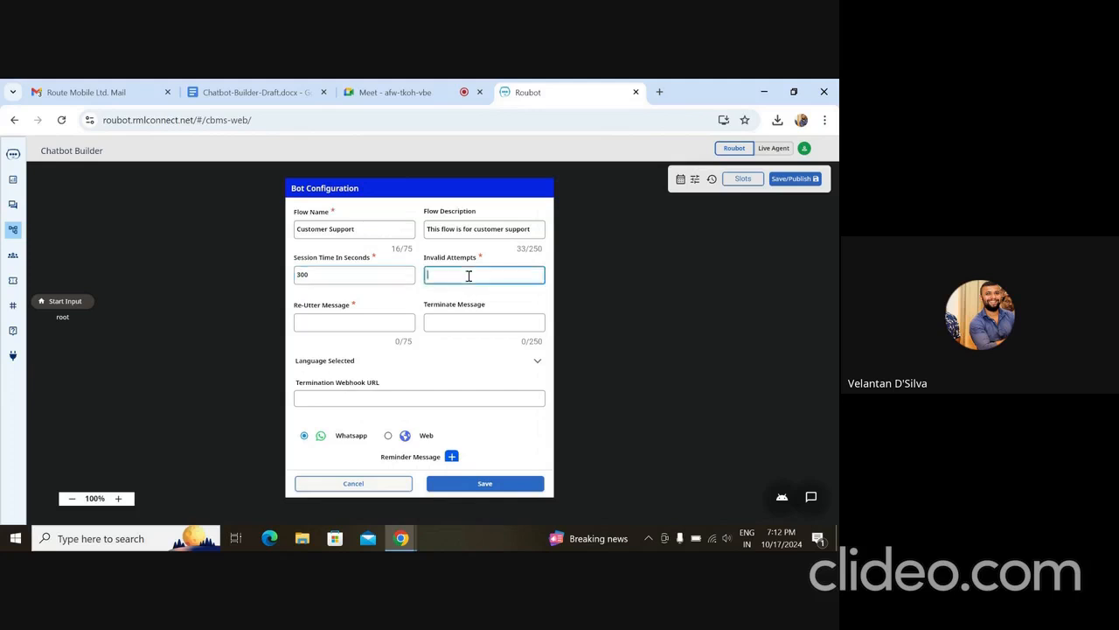
pyautogui.write('2')
# - Enter "hey could not follow you." as the re-utter message and "Thank you." as the terminate message
pyautogui.click(353, 324)
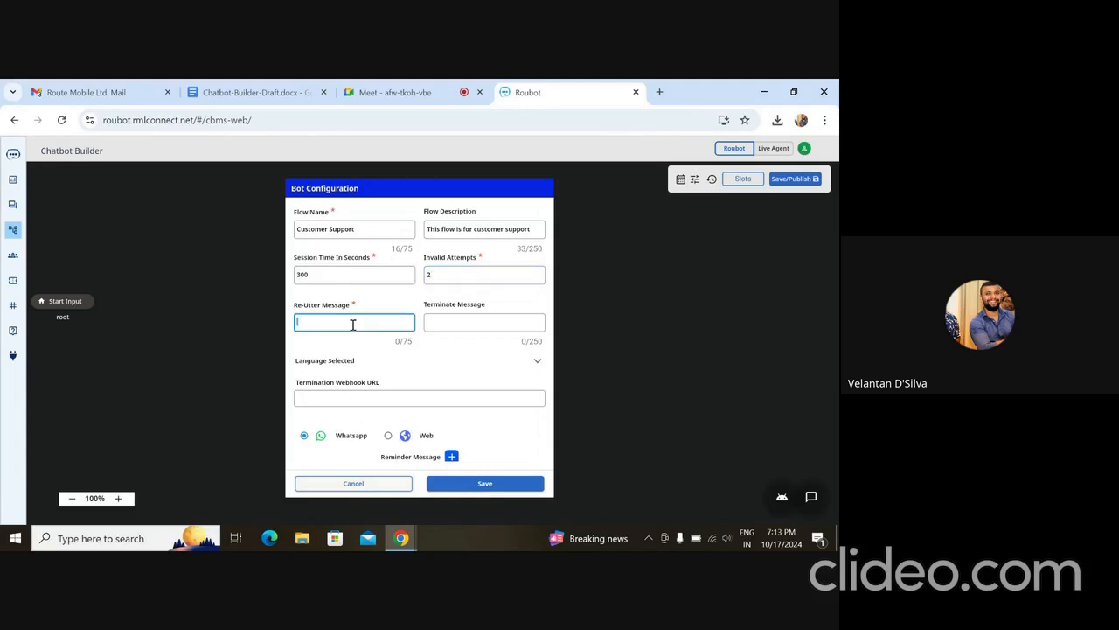
pyautogui.write('hey could not follow you.')
pyautogui.click(493, 327)
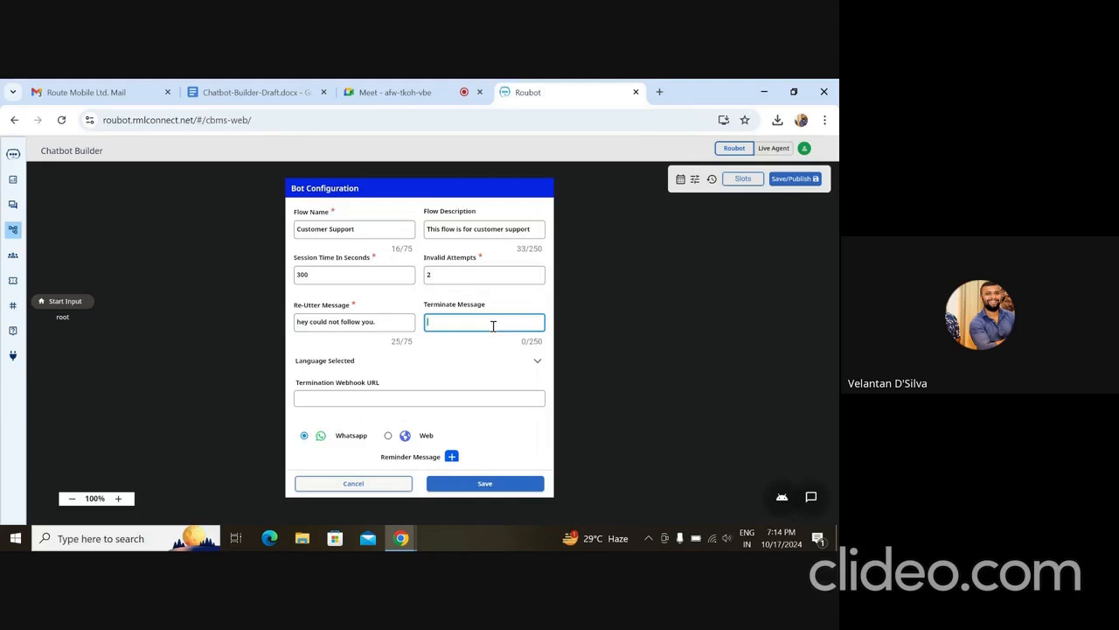
pyautogui.write('Thank you.')
# - Add Hindi to the bot's selected languages alongside English
pyautogui.scroll(-1, 437, 376)
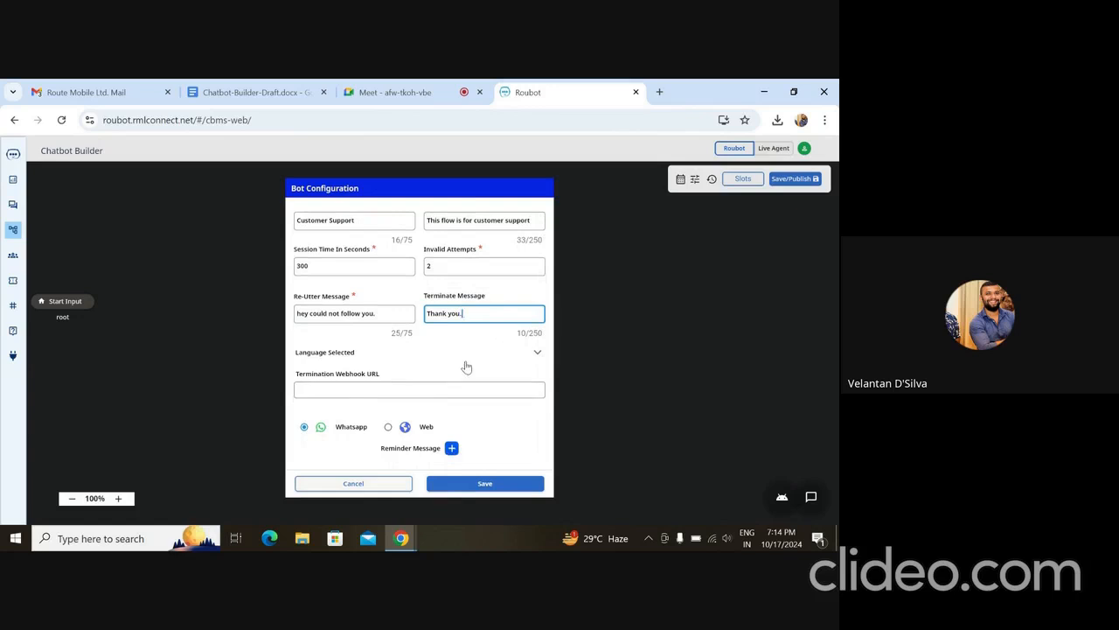
pyautogui.click(436, 394)
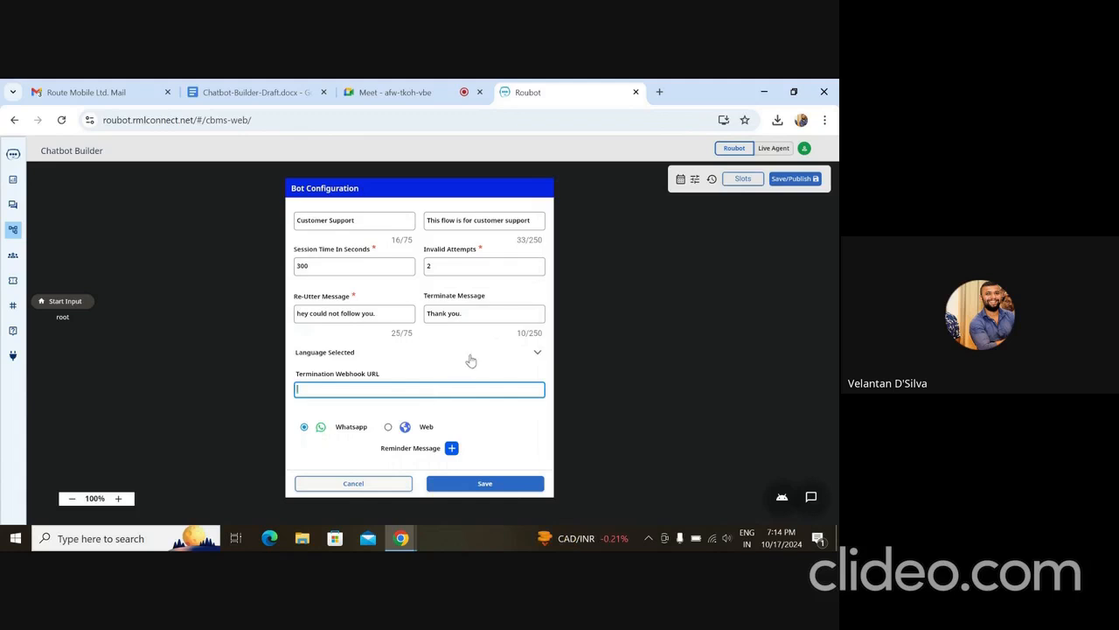
pyautogui.click(467, 356)
pyautogui.click(401, 412)
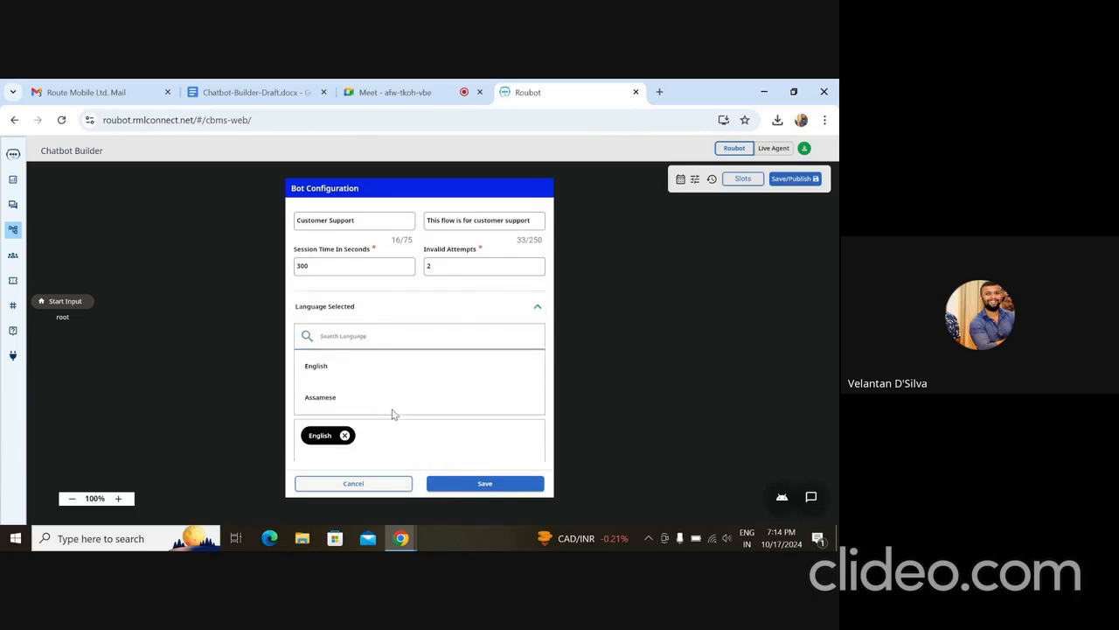
pyautogui.click(382, 339)
pyautogui.write('hindi')
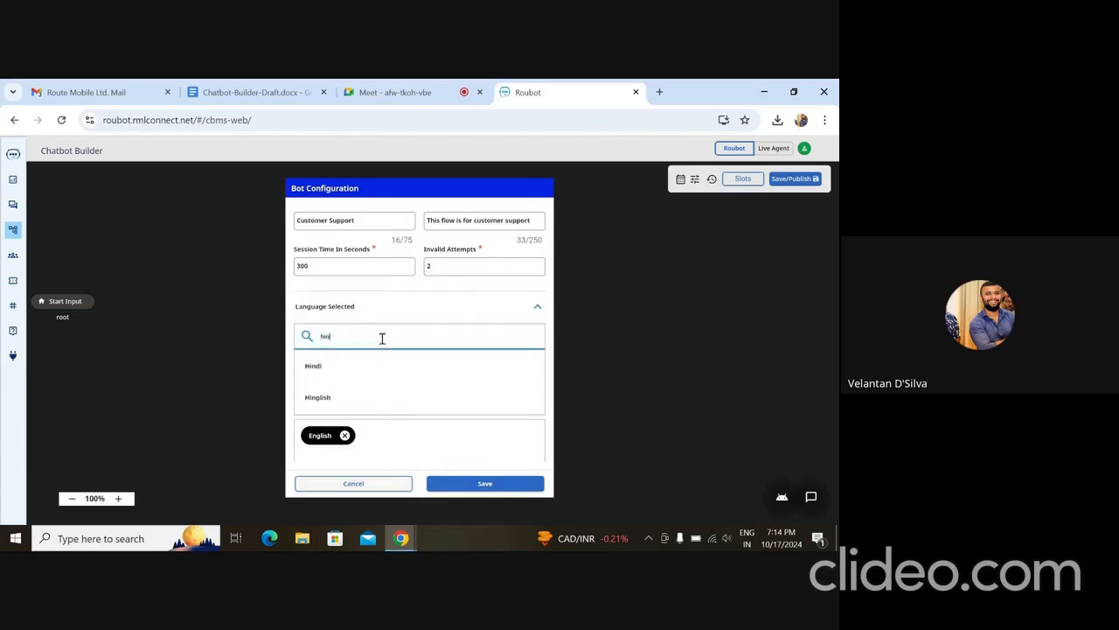
pyautogui.click(334, 366)
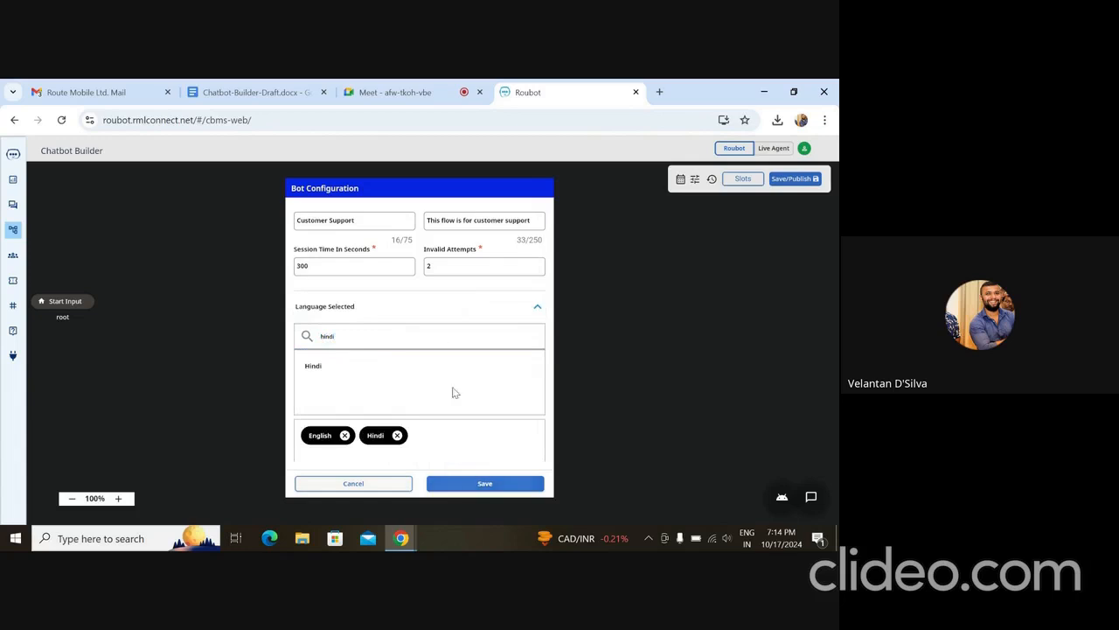
# - Enter "I could not follow you." as the English re-utter message
pyautogui.scroll(-5, 453, 388)
pyautogui.click(360, 256)
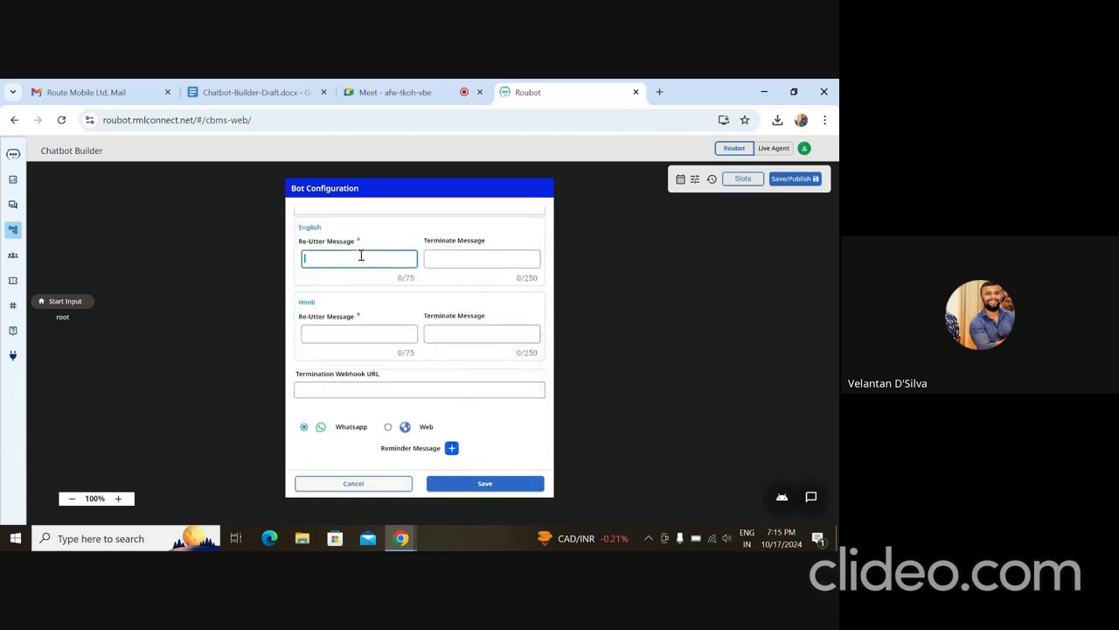
pyautogui.scroll(3, 360, 255)
pyautogui.scroll(-2, 361, 258)
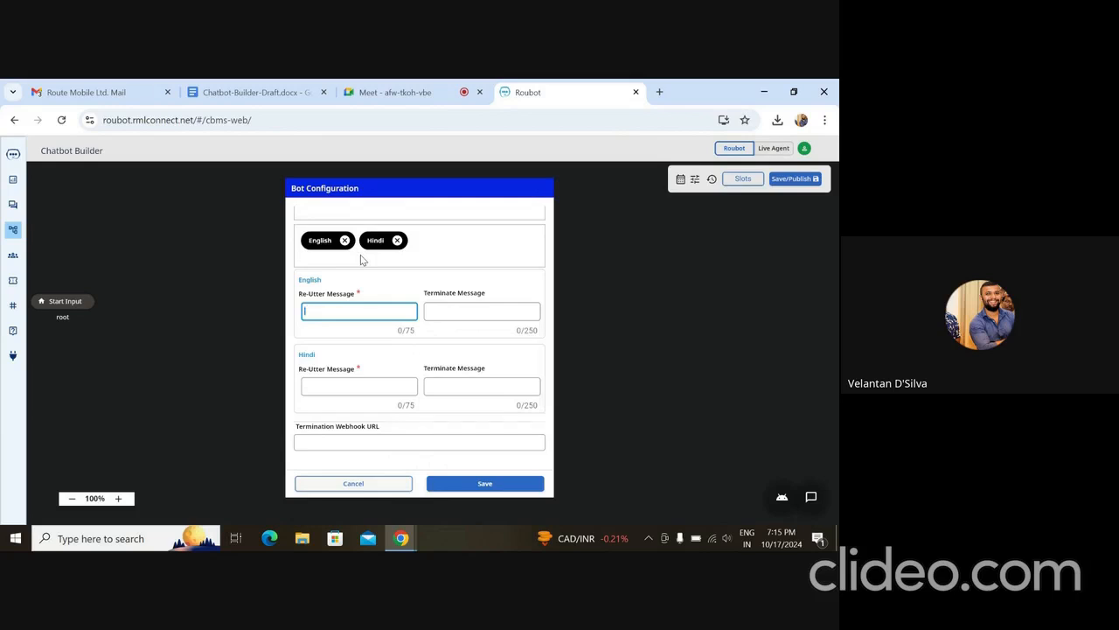
pyautogui.write('Thank you')
pyautogui.press('Tab')
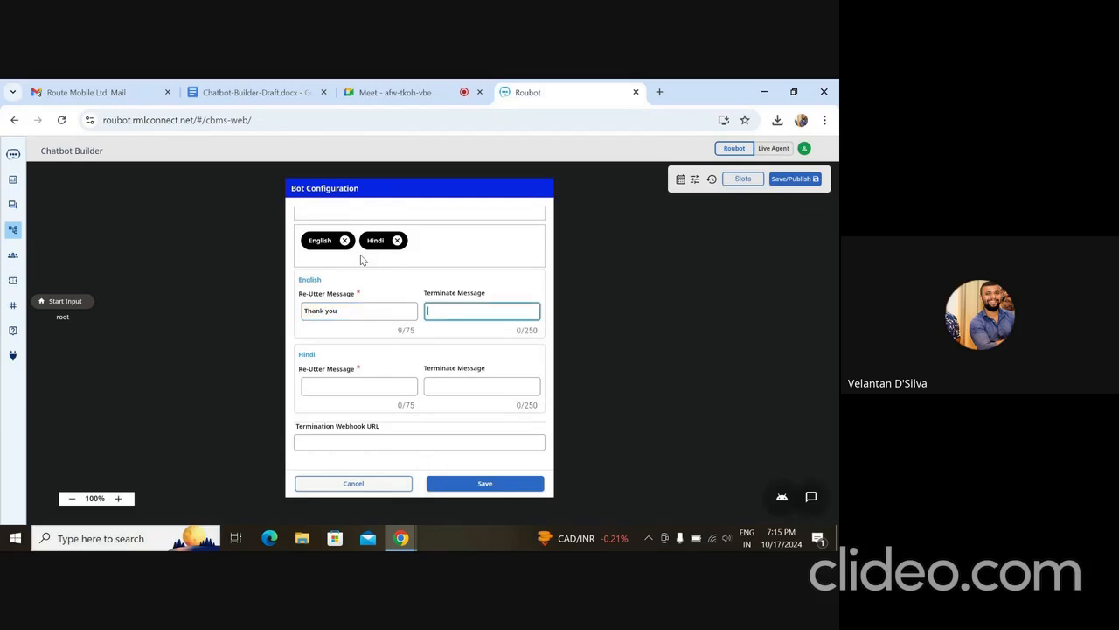
pyautogui.hotkey('shift', 'Tab')
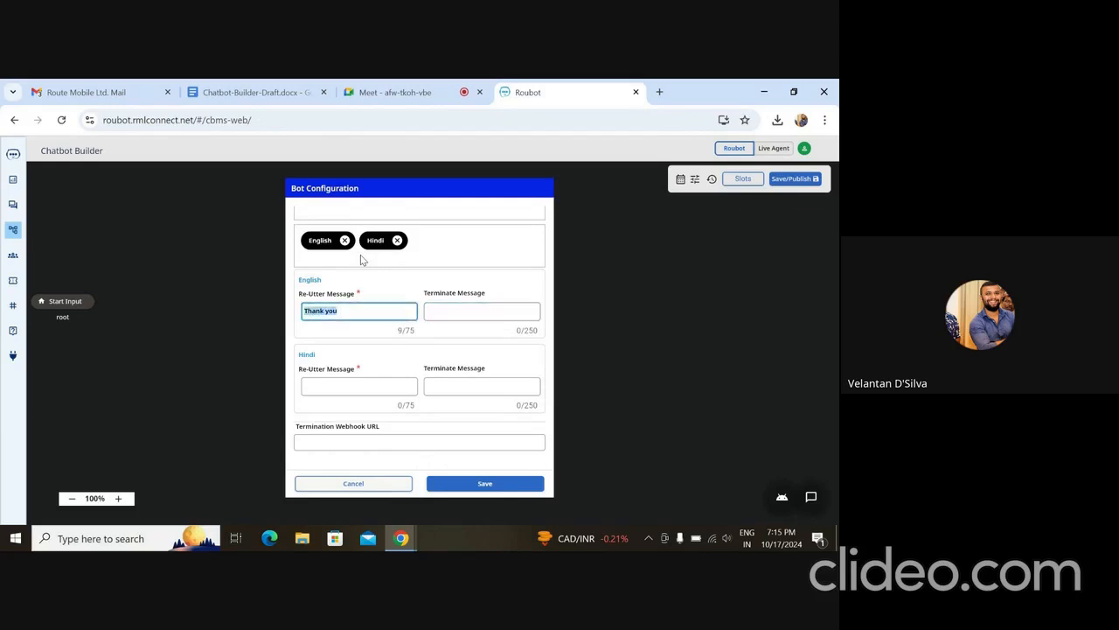
pyautogui.write('x')
pyautogui.write(' could not foll')
pyautogui.write('ow you')
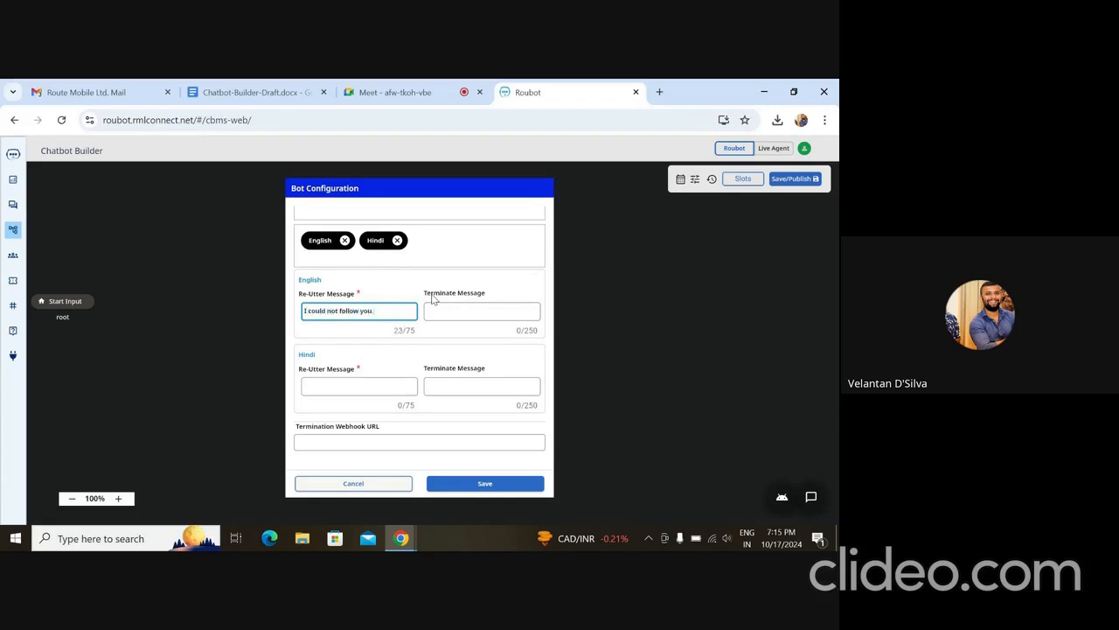
# - Copy the English re-utter message and look up its Hindi translation on Google in a new browser tab
pyautogui.hotkey('ctrl', 'shift', 'Left')
pyautogui.hotkey('ctrl', 'shift', 'Left')
pyautogui.hotkey('ctrl', 'shift', 'Left')
pyautogui.hotkey('ctrl', 'shift', 'Left')
pyautogui.hotkey('ctrl', 'shift', 'Left')
pyautogui.hotkey('ctrl', 'c')
pyautogui.hotkey('ctrl', 't')
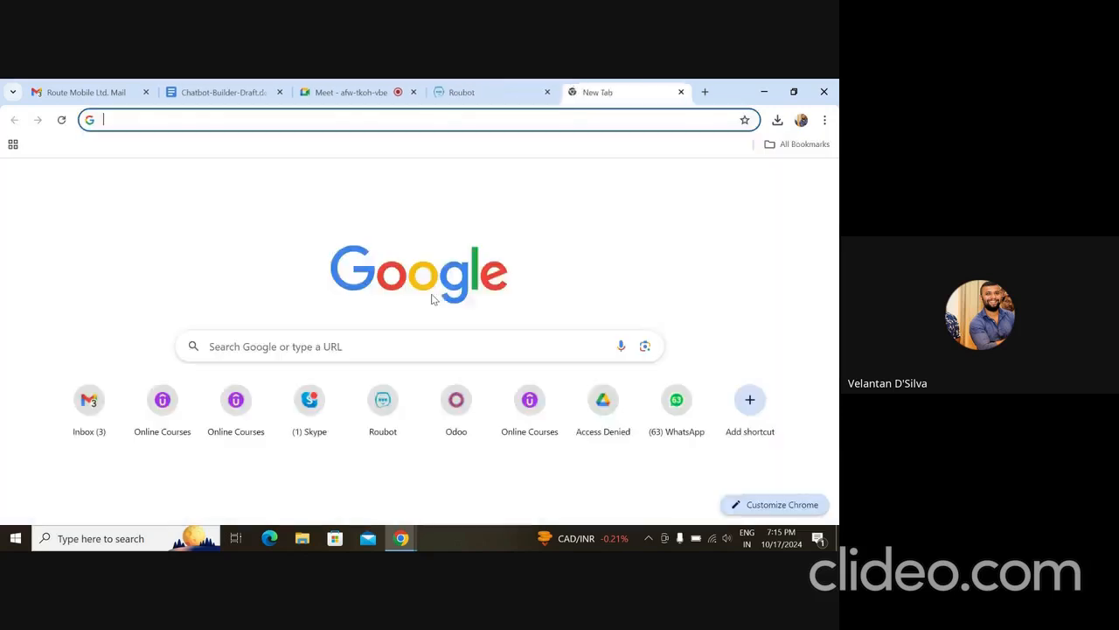
pyautogui.hotkey('ctrl', 'v')
pyautogui.write('in hindi')
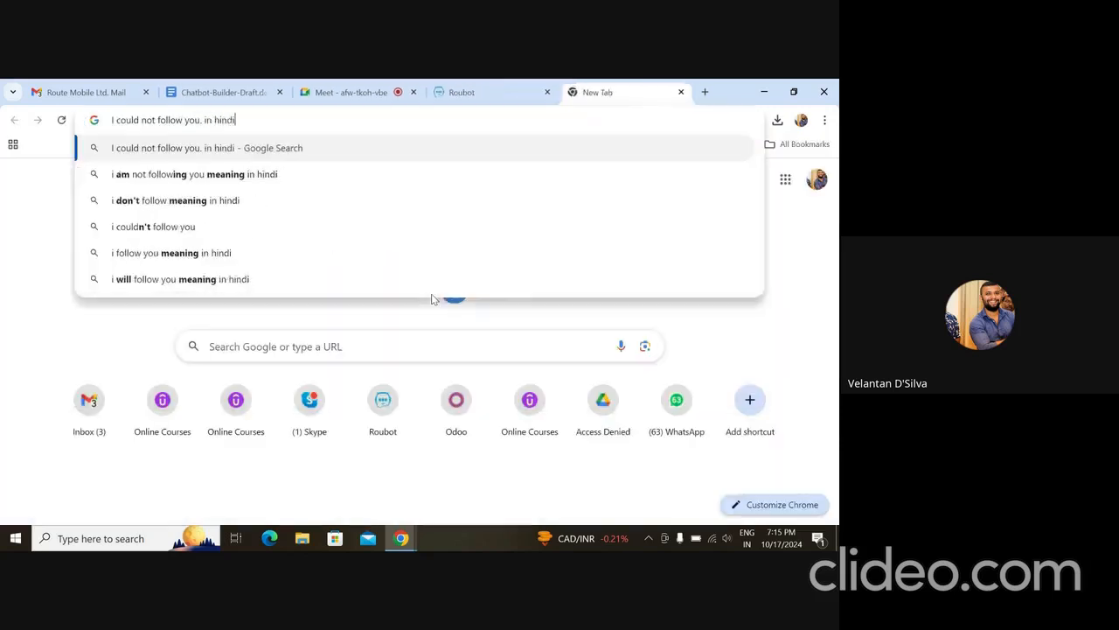
pyautogui.press('Return')
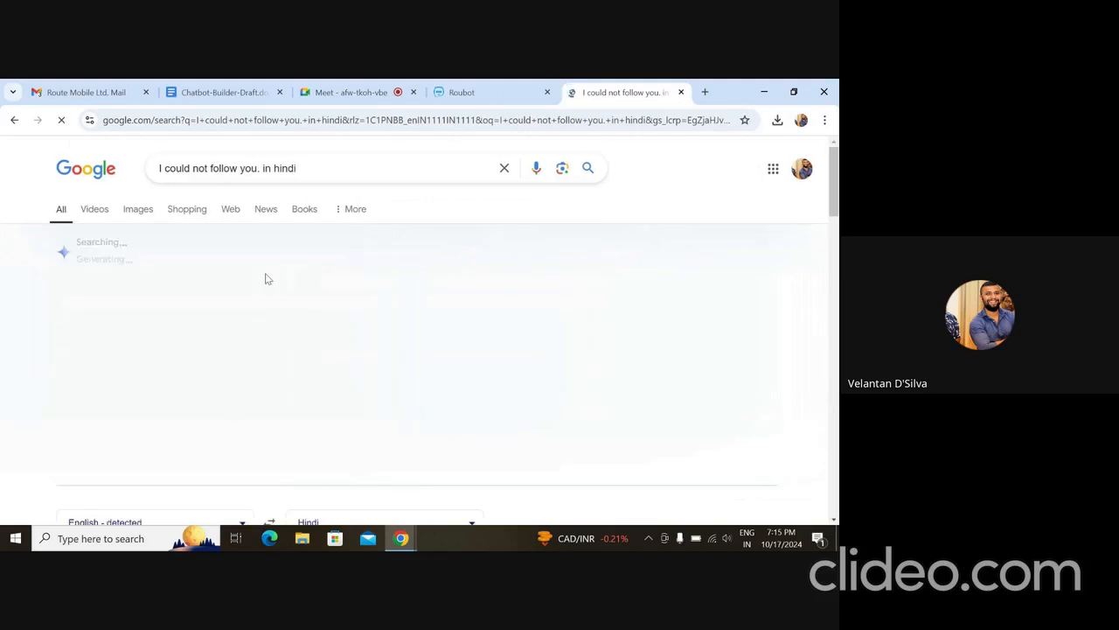
pyautogui.scroll(-3, 184, 290)
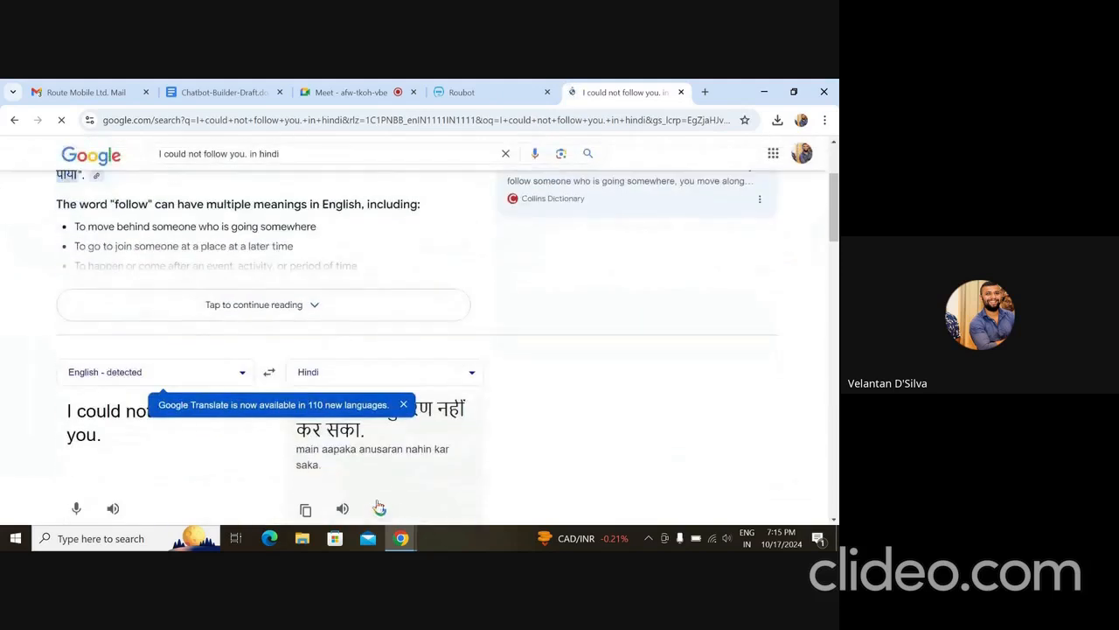
# - Return to Roubot and paste the Hindi translation as the Hindi re-utter message
pyautogui.click(462, 92)
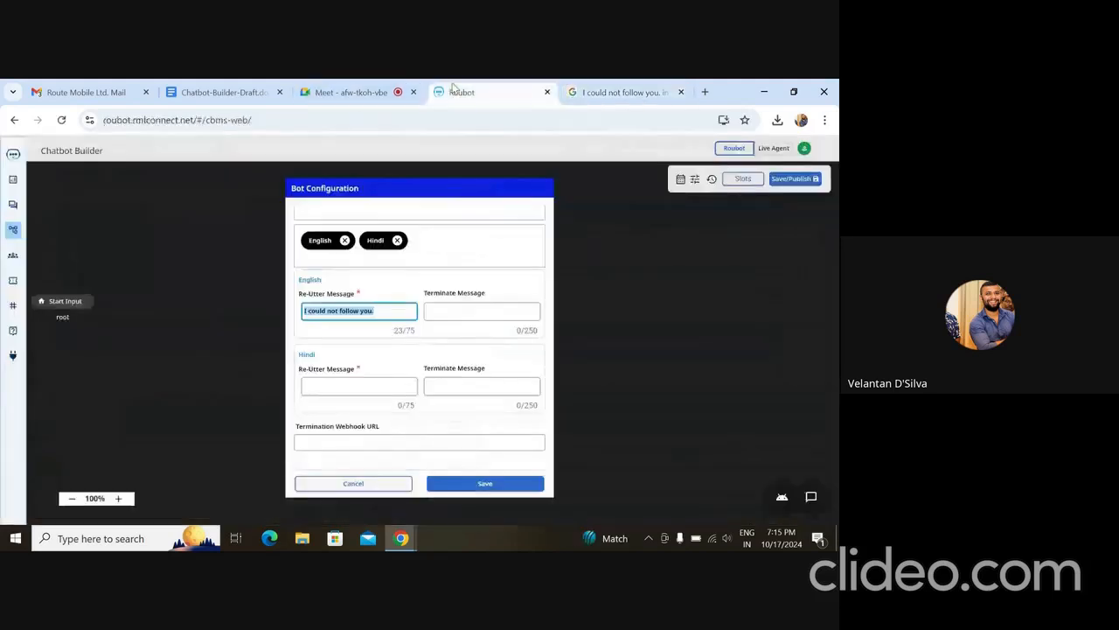
pyautogui.click(350, 388)
pyautogui.hotkey('ctrl', 'v')
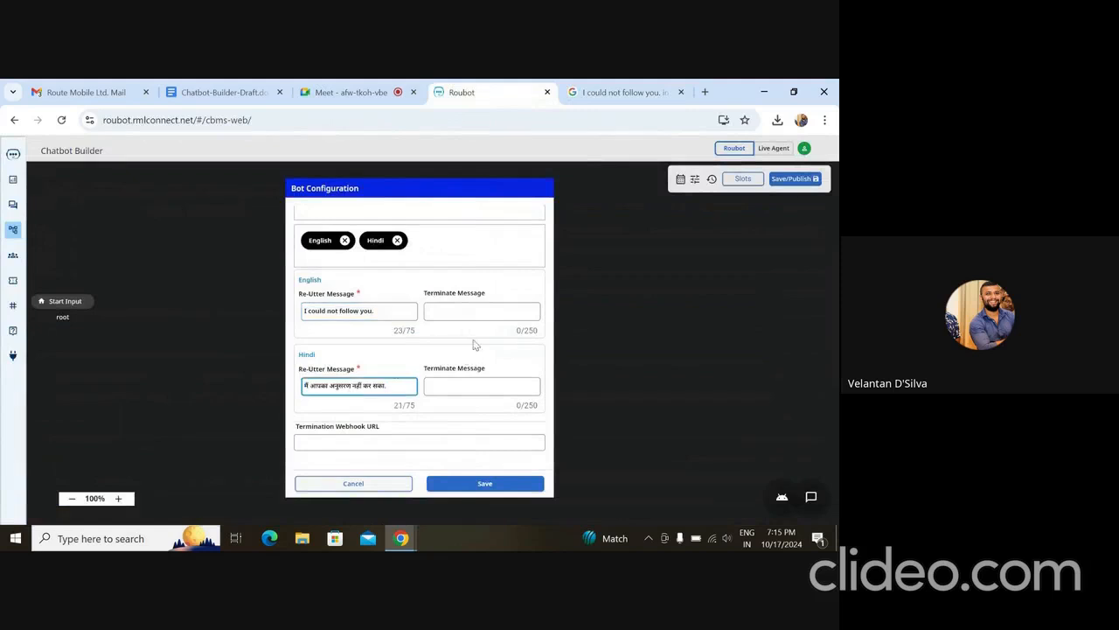
# - Enter "Thank you" as the English terminate message
pyautogui.click(471, 310)
pyautogui.write('Than')
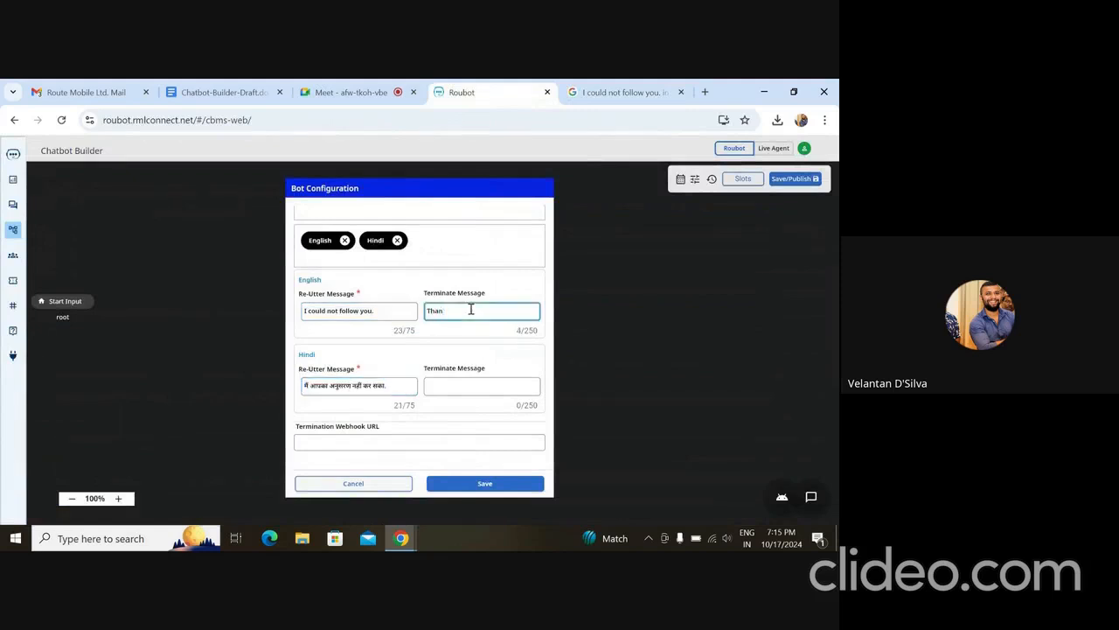
pyautogui.write('k you')
# - Translate the English terminate message "Thank you" into Hindi in Google's translation box, with the results in a separate window
pyautogui.hotkey('ctrl', 'a')
pyautogui.moveTo(631, 98); pyautogui.dragTo(518, 129)
pyautogui.click(273, 154)
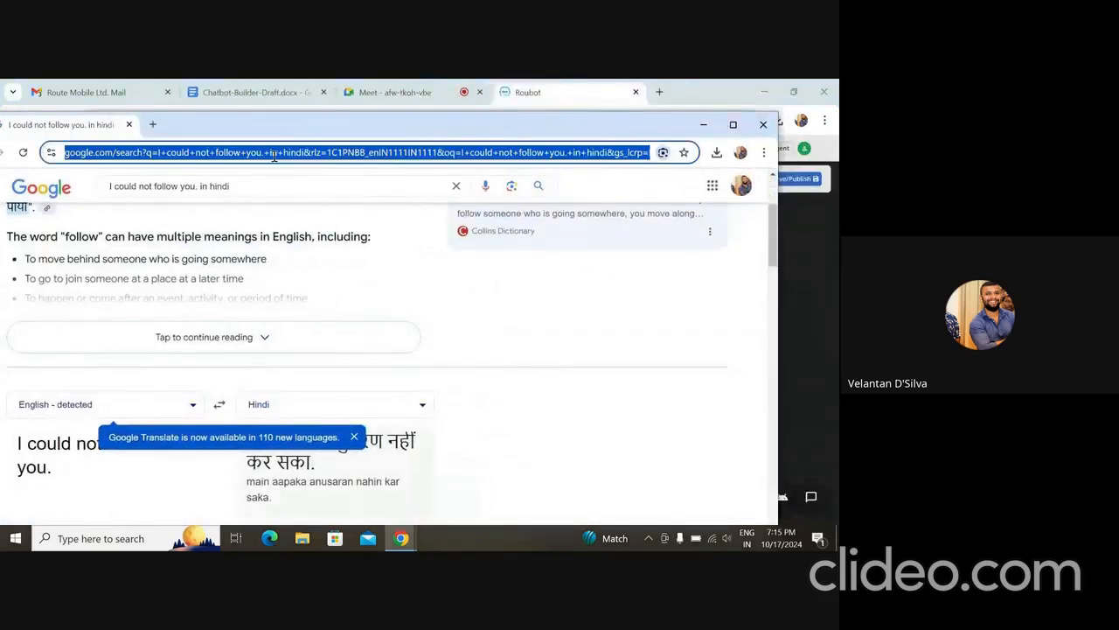
pyautogui.tripleClick(66, 468)
pyautogui.hotkey('ctrl', 'v')
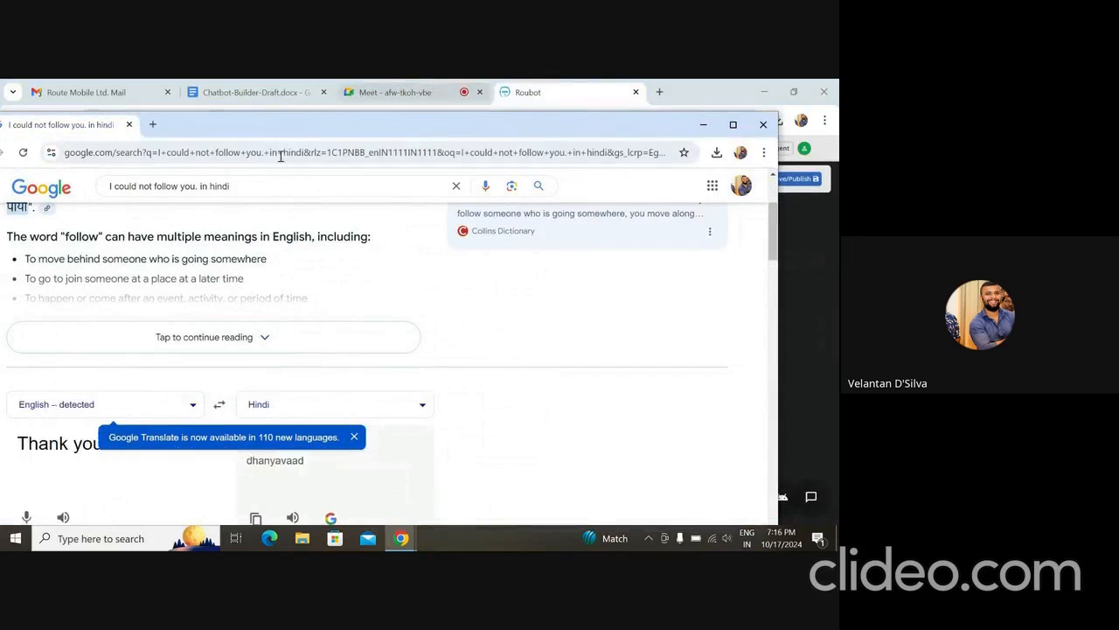
# - Return to Roubot and paste "धन्यवाद" as the Hindi terminate message
pyautogui.click(533, 93)
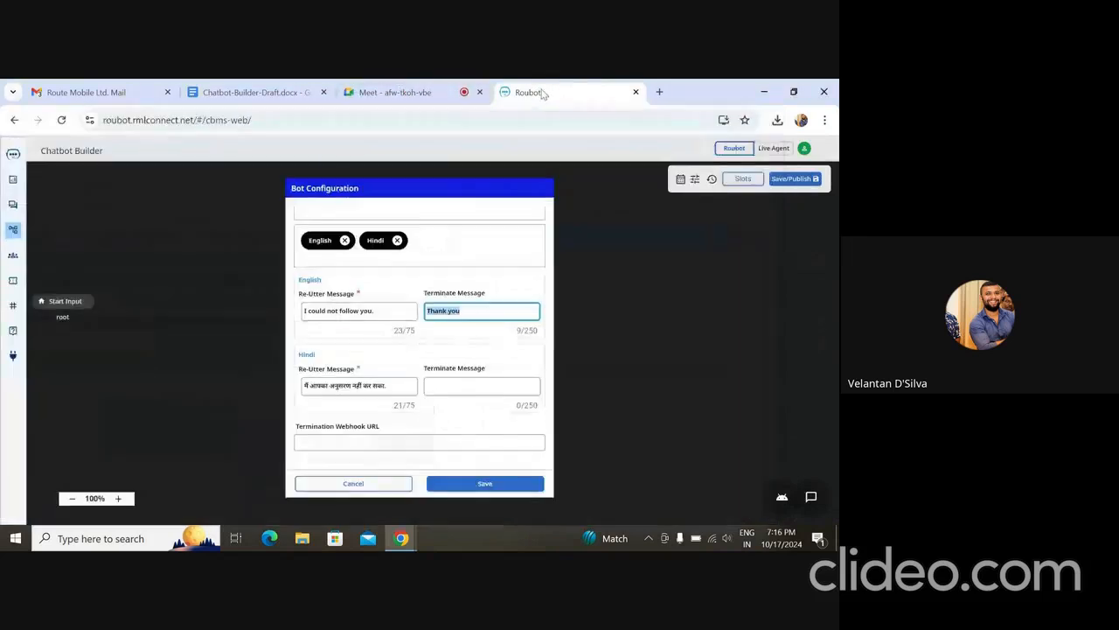
pyautogui.click(458, 383)
pyautogui.hotkey('ctrl', 'v')
# - Add two reminder message entries to the bot configuration
pyautogui.scroll(-1, 456, 381)
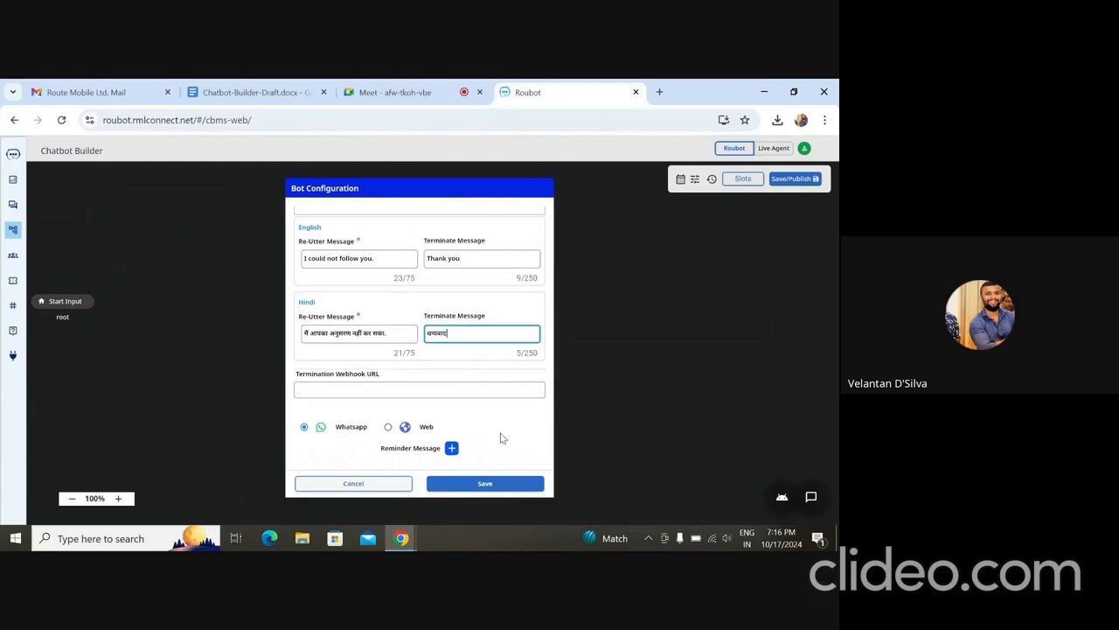
pyautogui.click(451, 448)
pyautogui.scroll(-1, 479, 381)
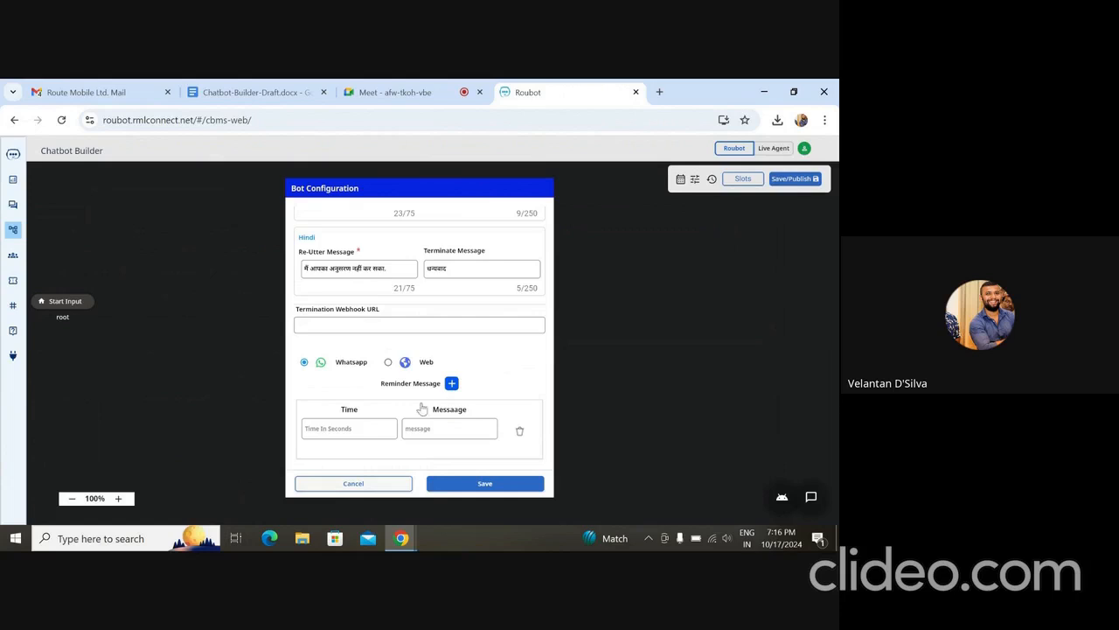
pyautogui.click(355, 430)
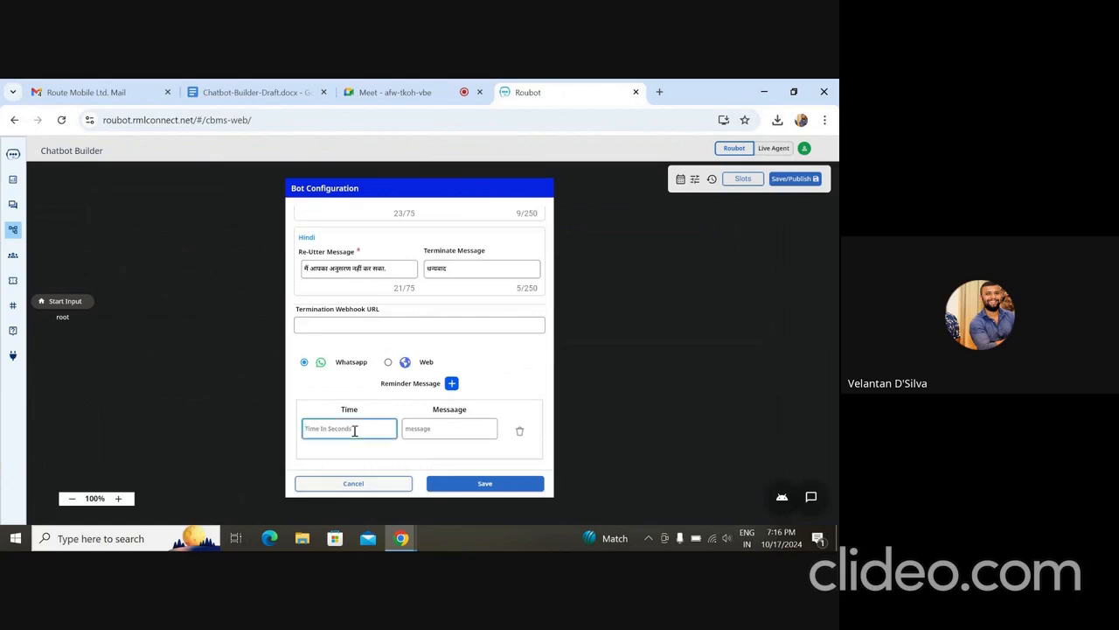
pyautogui.click(452, 385)
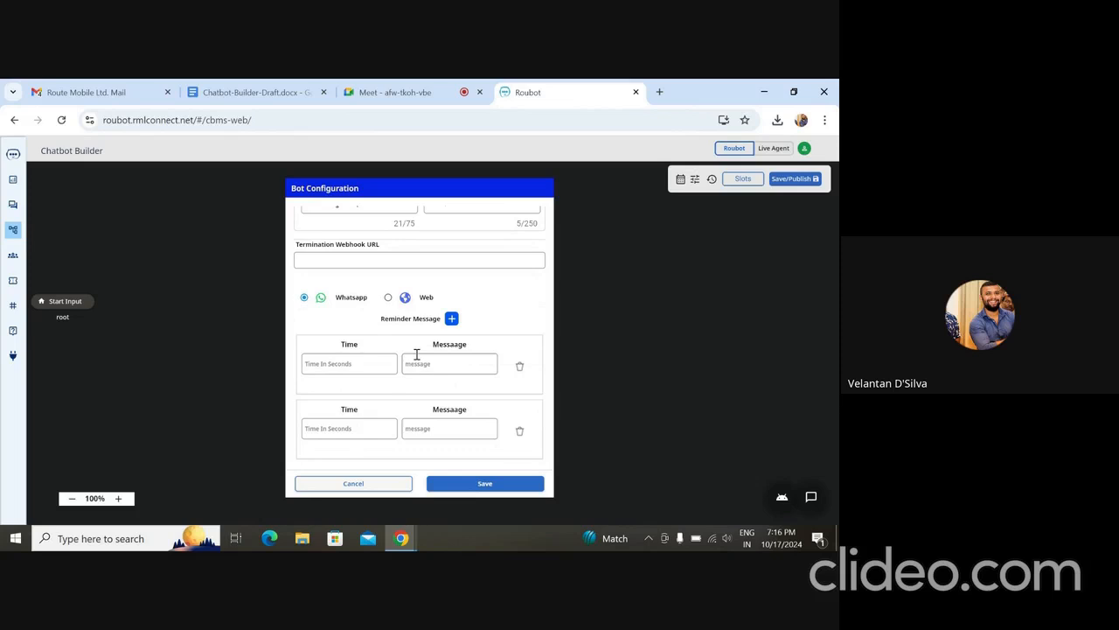
# - Set the time of both reminder messages to 60 seconds
pyautogui.click(365, 364)
pyautogui.scroll(10, 365, 365)
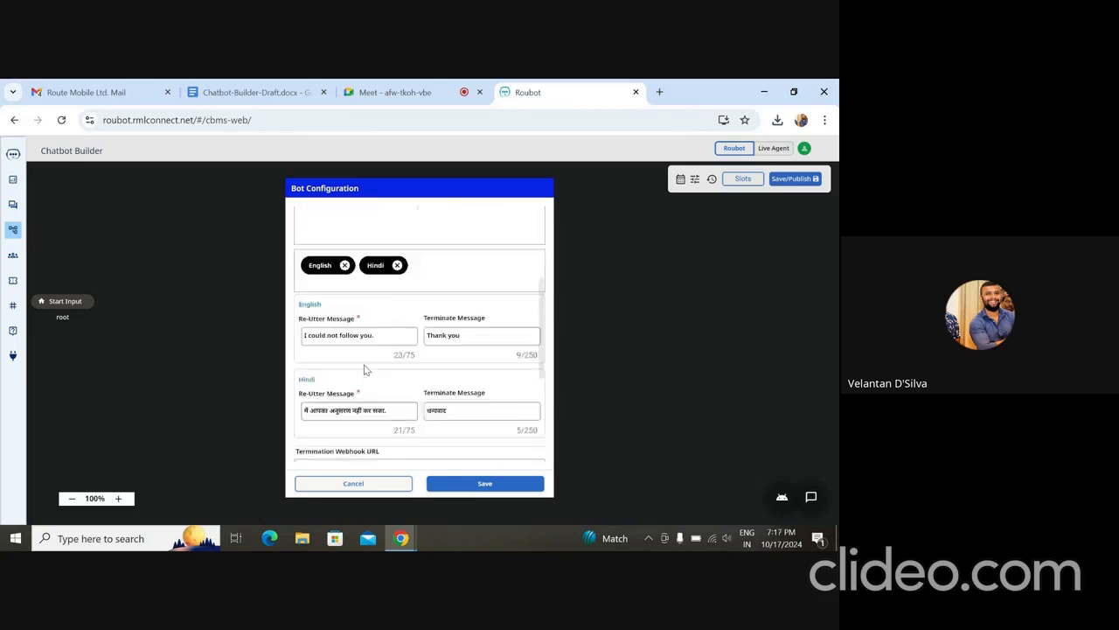
pyautogui.scroll(-10, 364, 370)
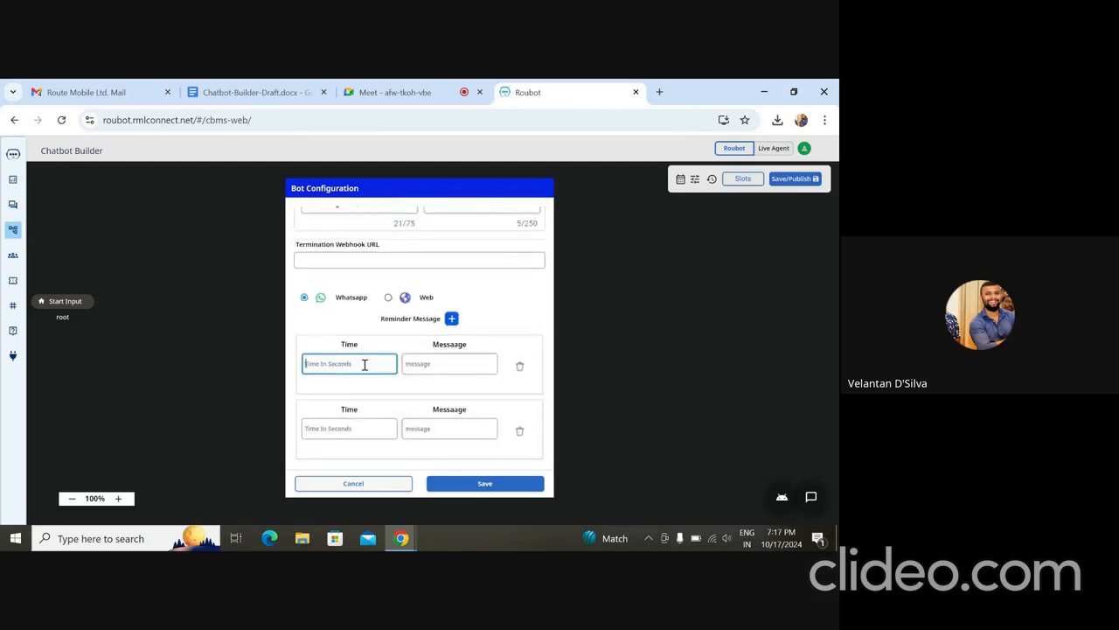
pyautogui.write('60')
pyautogui.click(356, 426)
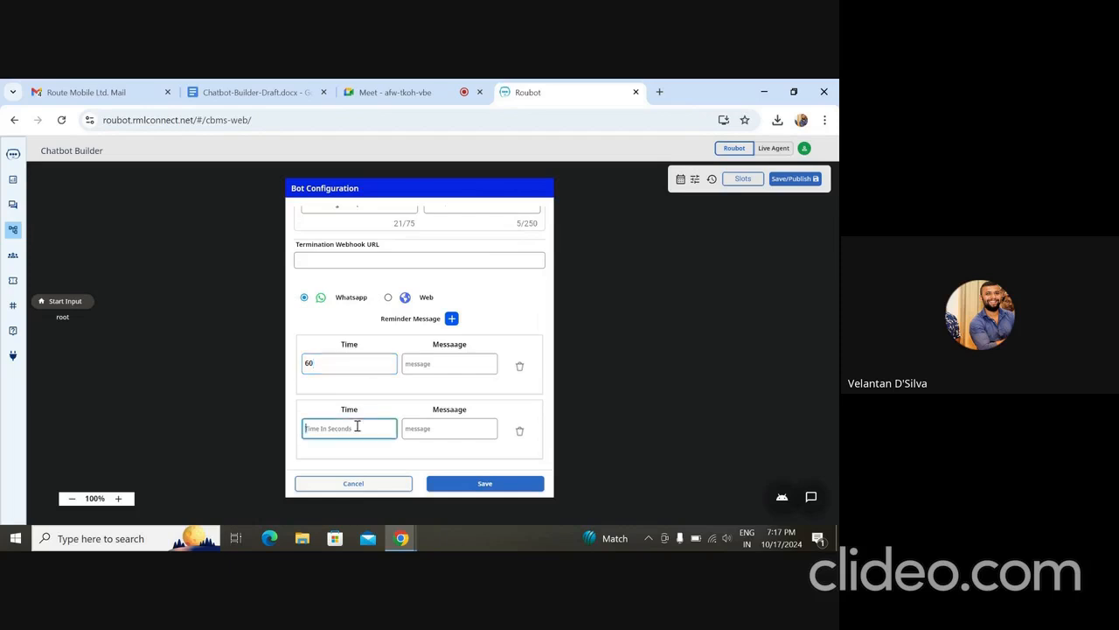
pyautogui.write('60')
# - Write a message in the first reminder saying "you have not completed the flow"
pyautogui.click(457, 361)
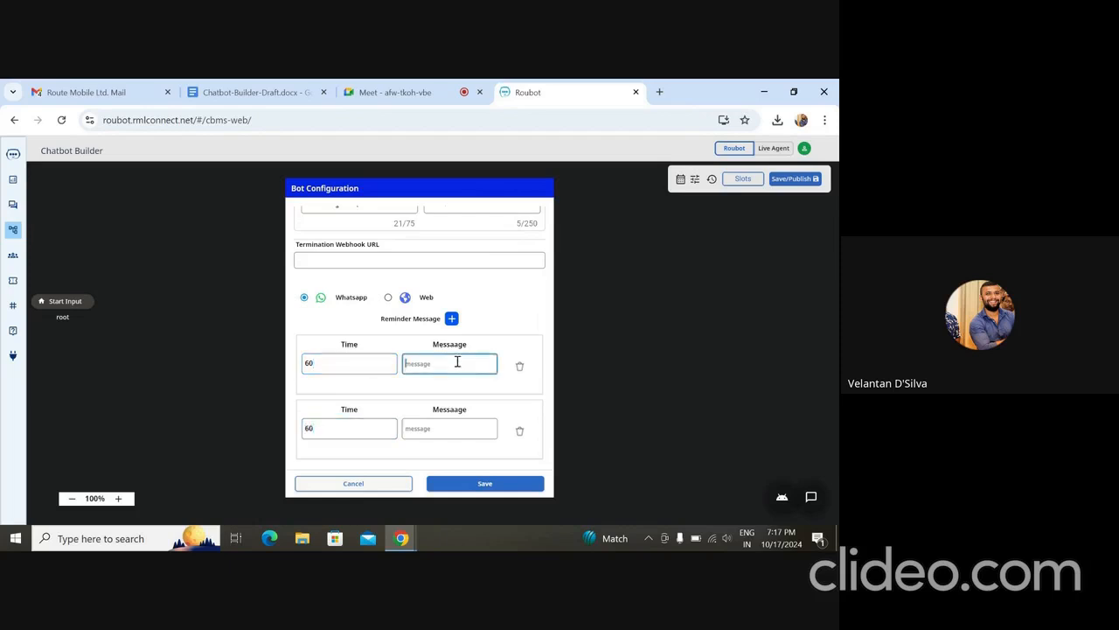
pyautogui.write('you have not completed the filow 1.')
# - Copy the first reminder's message into the second reminder and make it read "you have not completed the flow 2"
pyautogui.hotkey('ctrl', 'shift', 'Left')
pyautogui.hotkey('ctrl', 'shift', 'Left')
pyautogui.hotkey('ctrl', 'shift', 'Left')
pyautogui.hotkey('ctrl', 'shift', 'Left')
pyautogui.hotkey('ctrl', 'shift', 'Left')
pyautogui.hotkey('ctrl', 'shift', 'Left')
pyautogui.hotkey('ctrl', 'shift', 'Left')
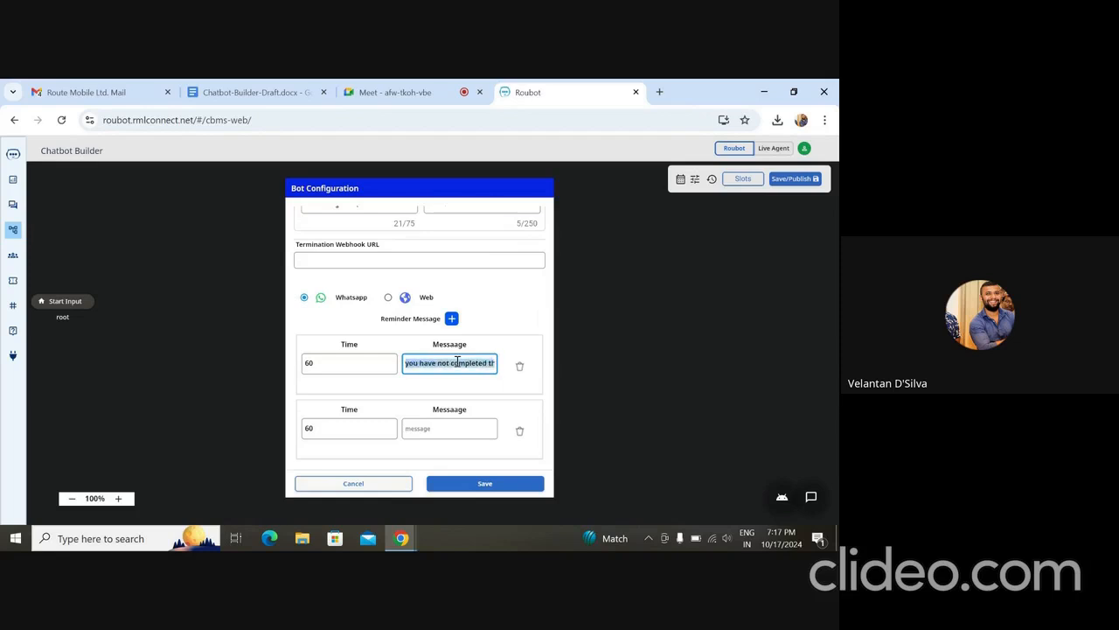
pyautogui.click(448, 428)
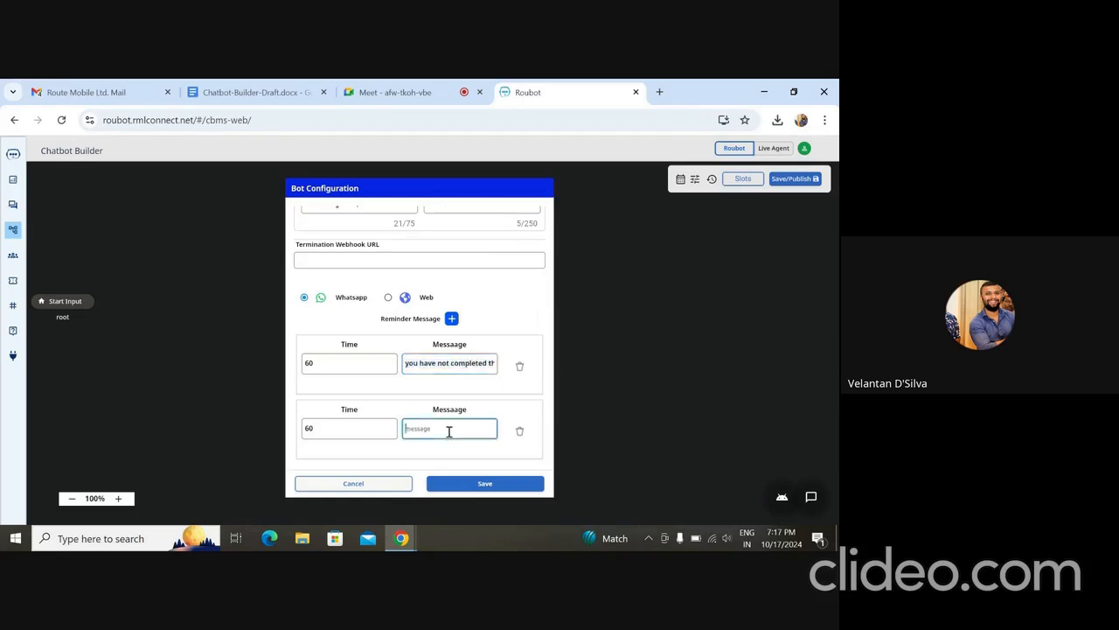
pyautogui.hotkey('ctrl', 'v')
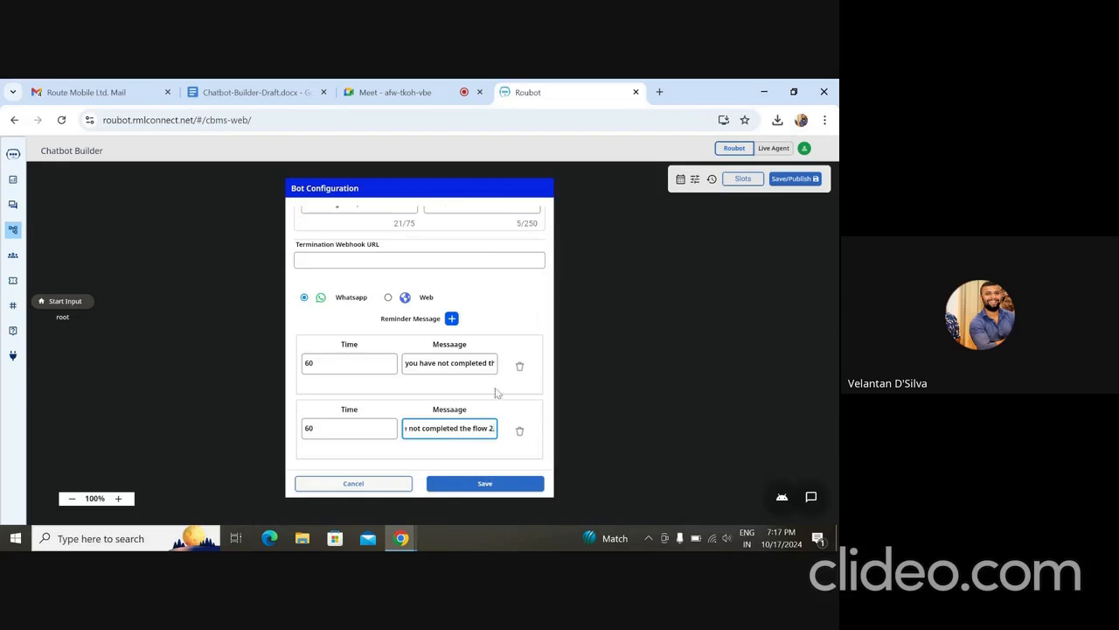
# - Rename the flow as "Customer Support demo" and save the bot configuration
pyautogui.scroll(10, 492, 386)
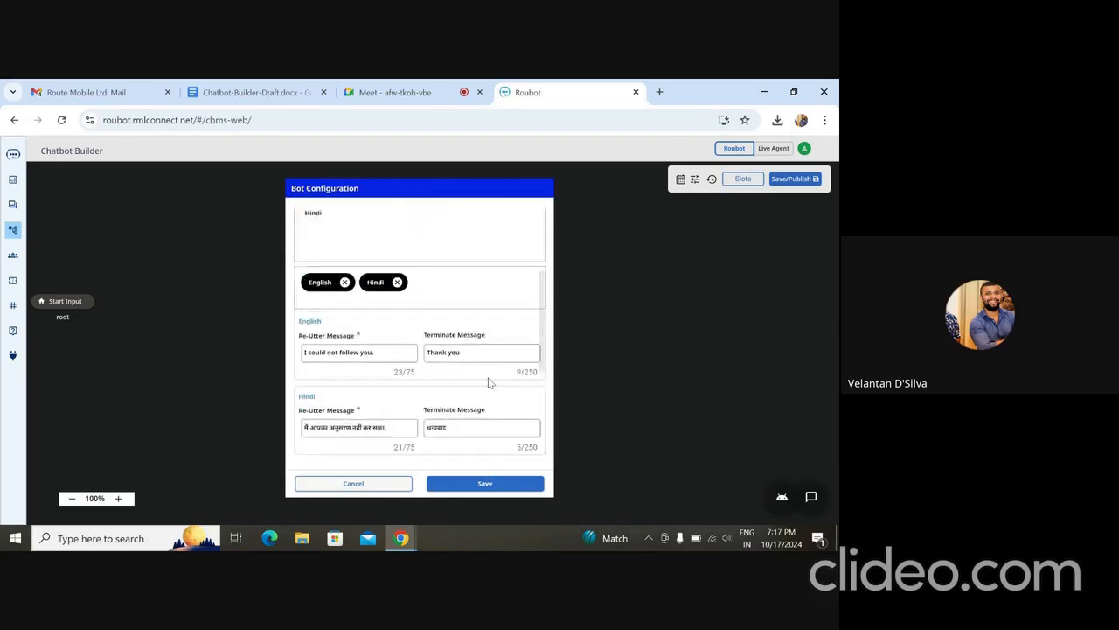
pyautogui.click(486, 484)
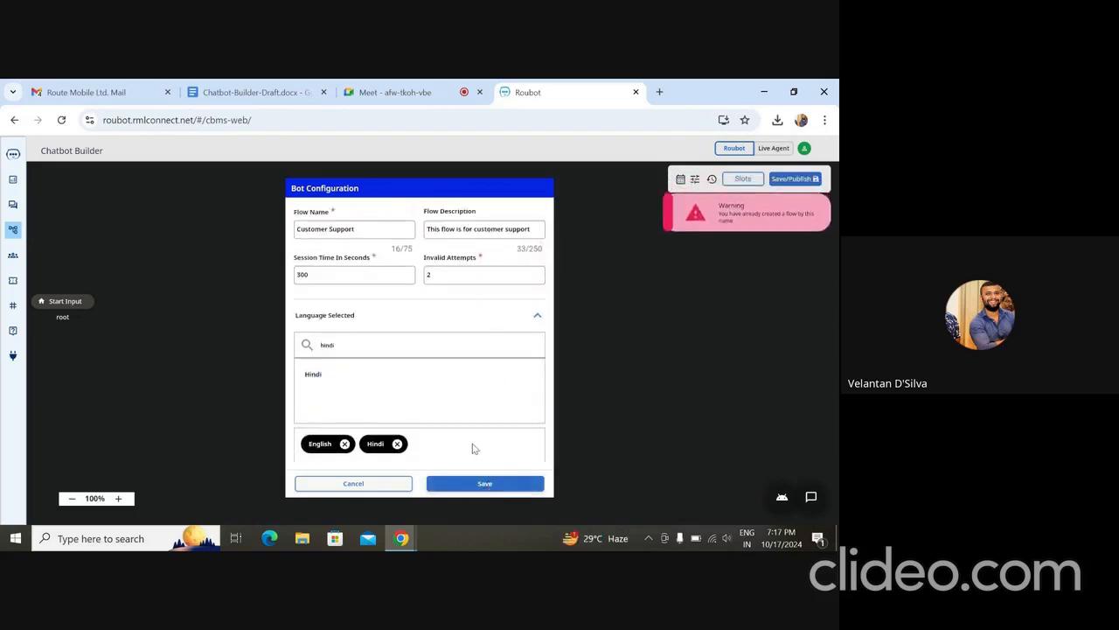
pyautogui.click(395, 230)
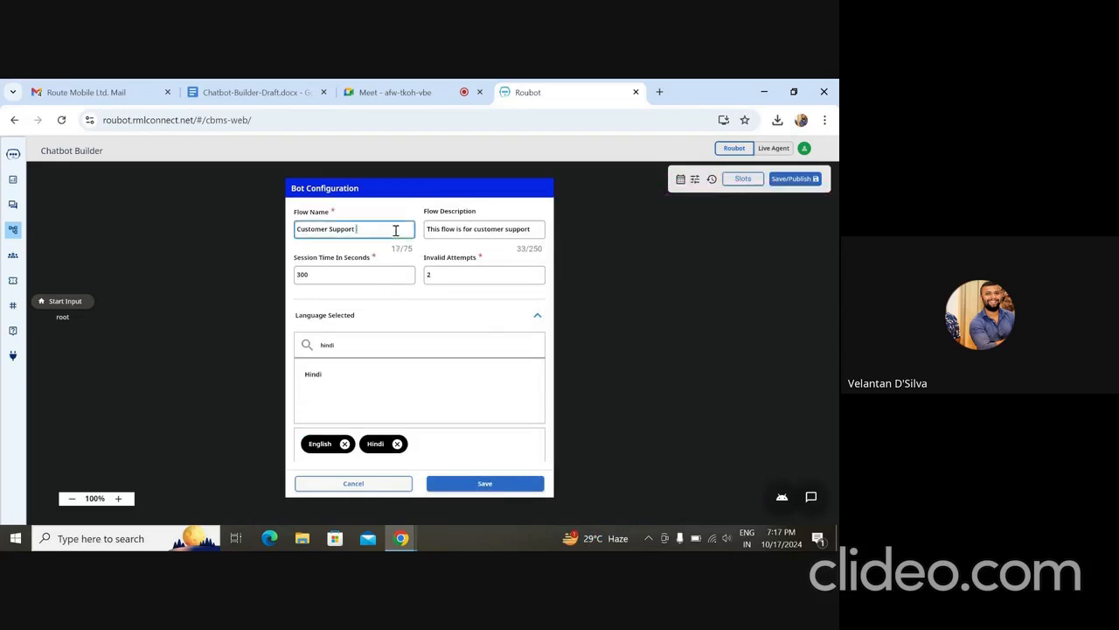
pyautogui.write('demo')
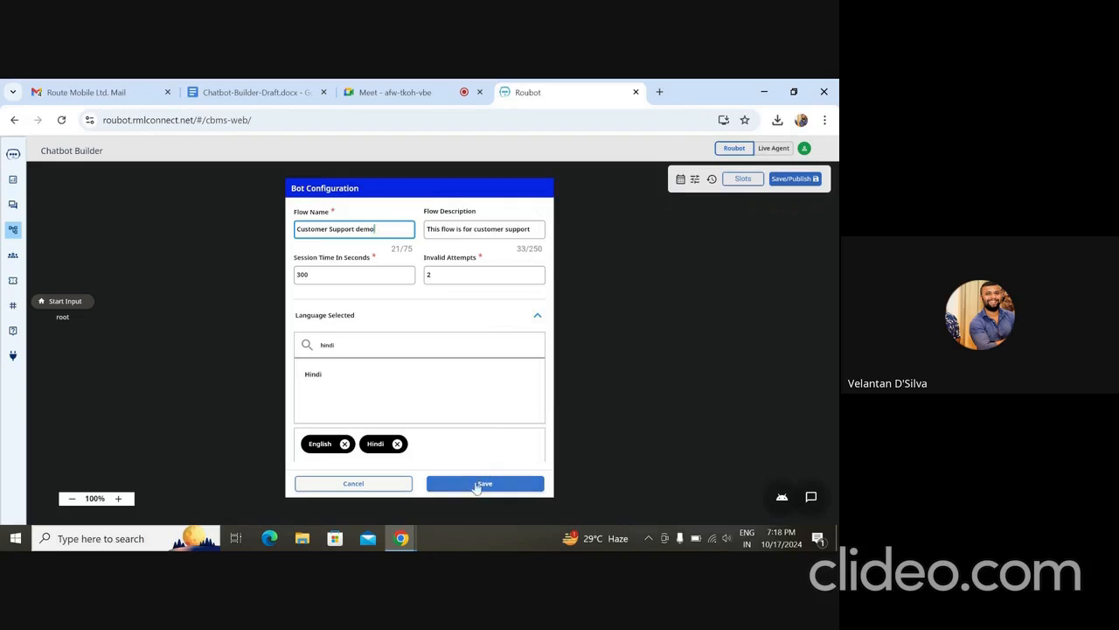
pyautogui.click(476, 486)
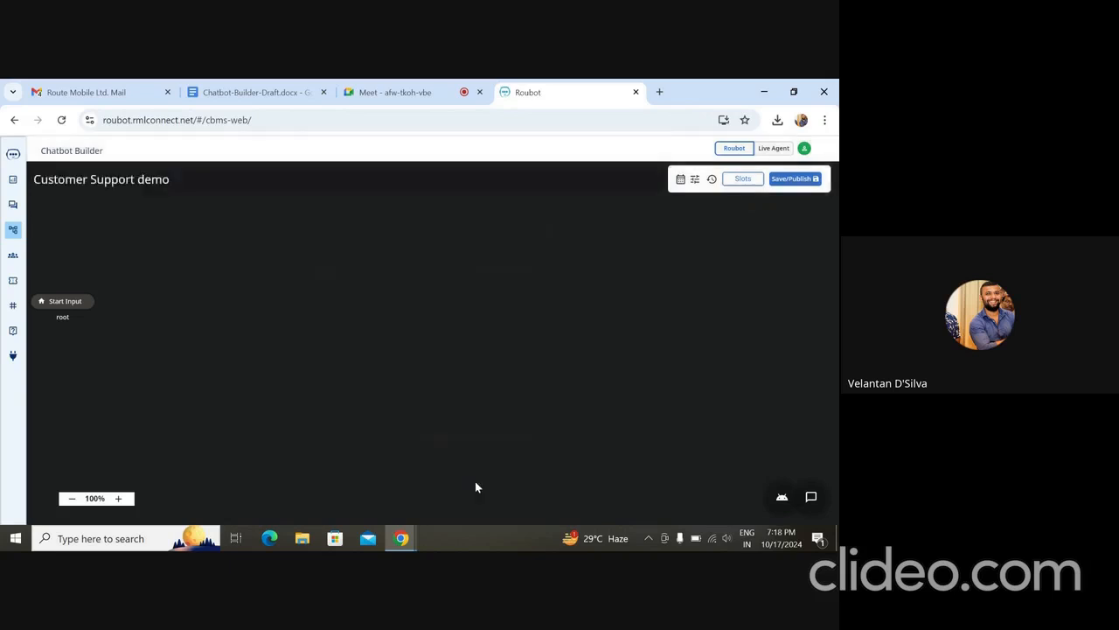
# - Return to the overview of all bot flows to check the Customer support demo entry
pyautogui.click(13, 229)
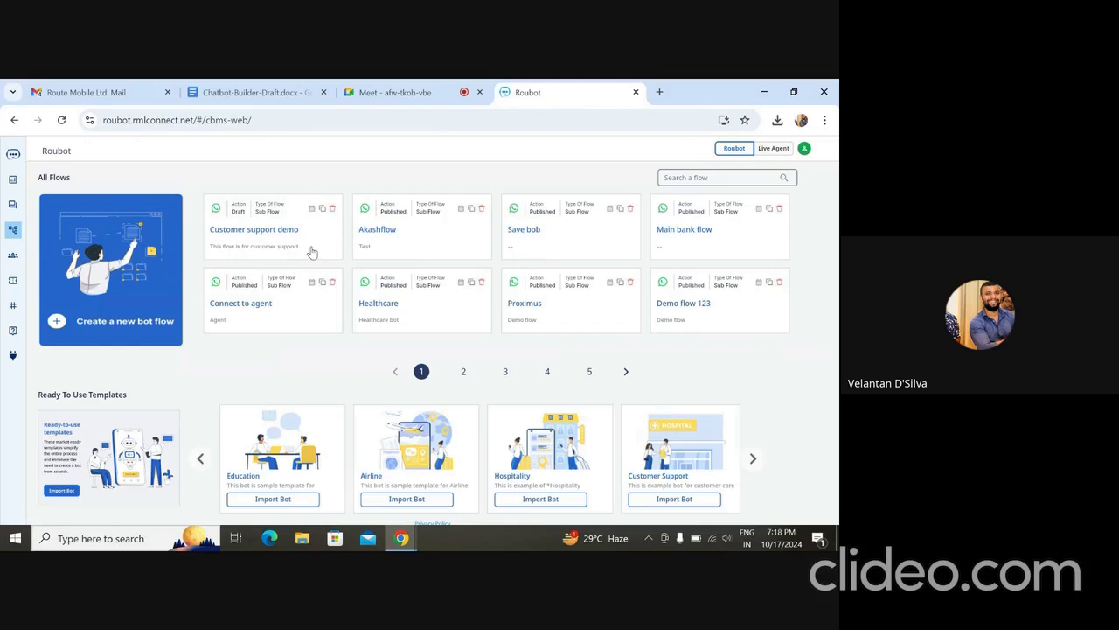
pyautogui.click(395, 92)
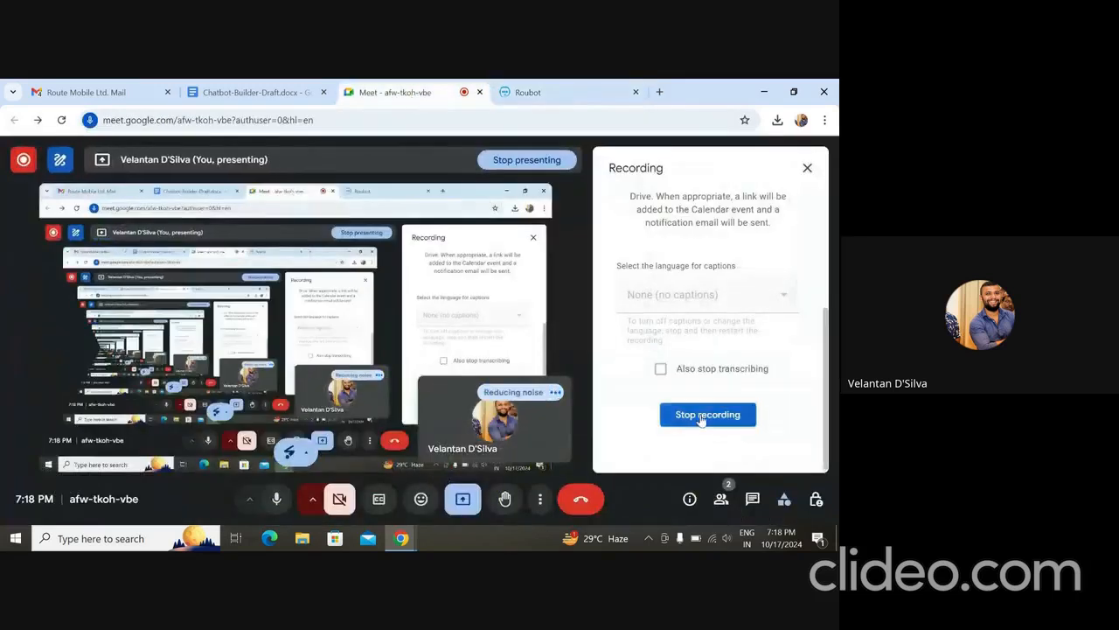